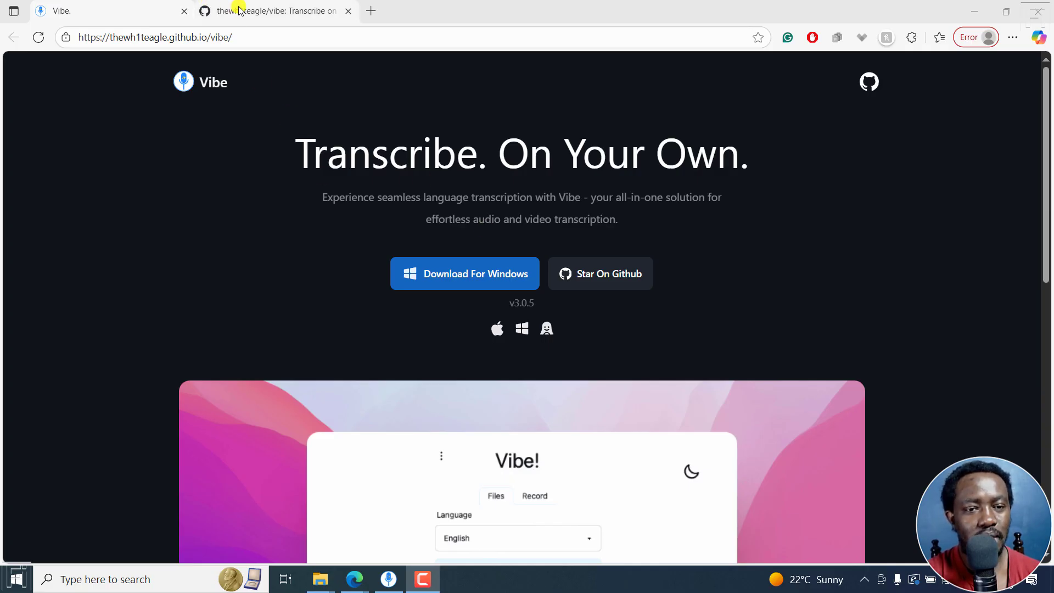
Look over the vibe repository on GitHub, and switch to the Vibe desktop app with the browser minimized
click(276, 14)
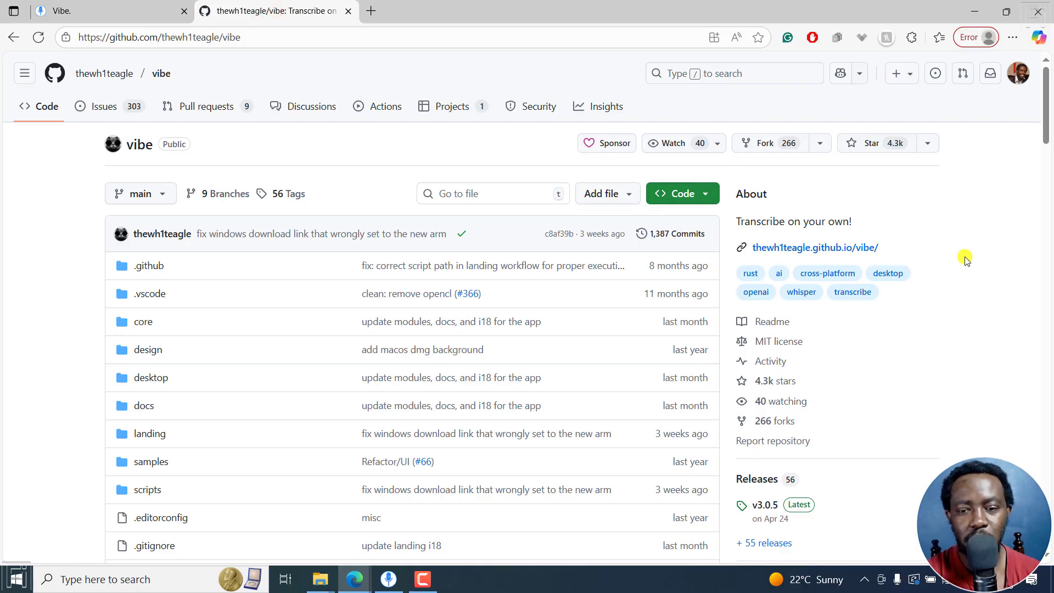
drag(1048, 106, 1047, 147)
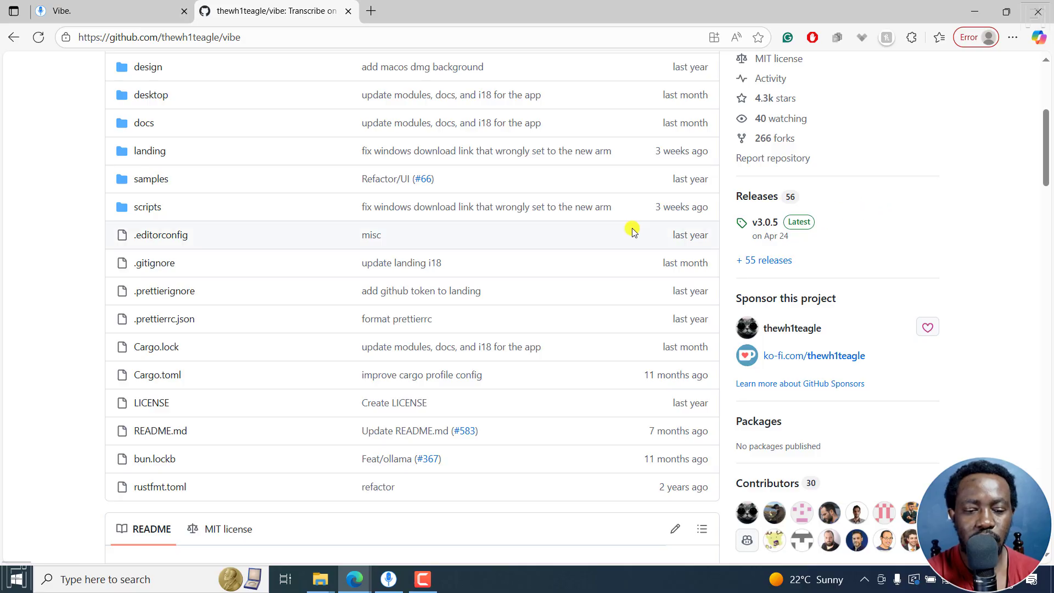
click(388, 581)
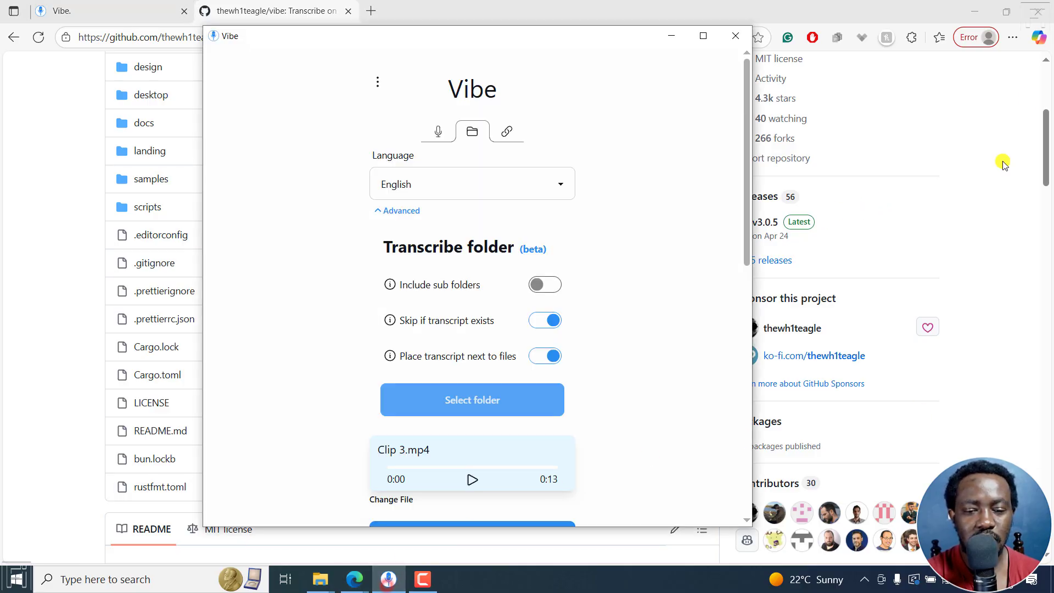
click(974, 11)
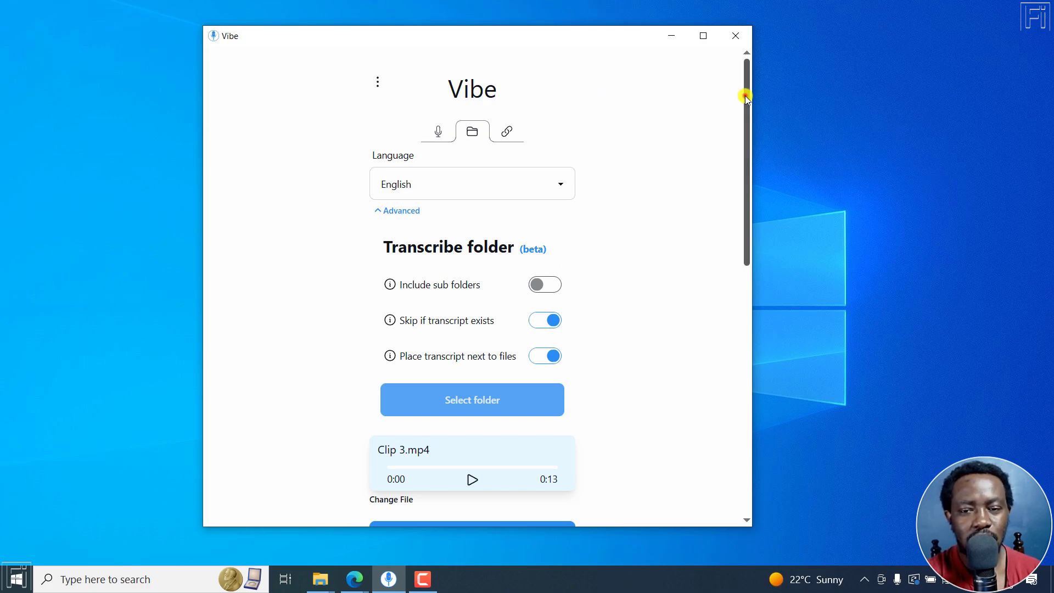
drag(746, 96, 750, 67)
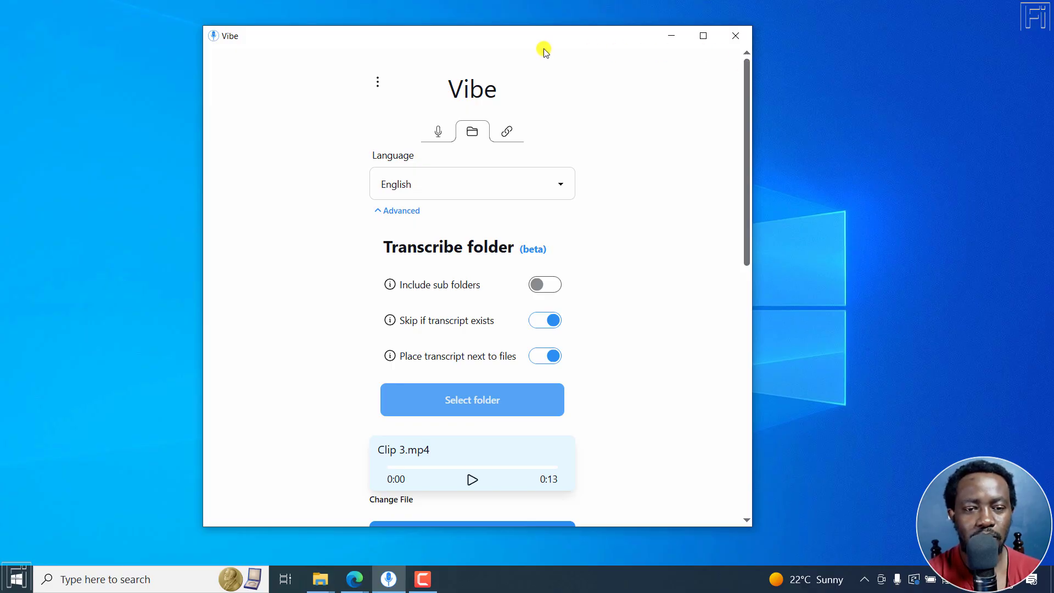
Open Vibe's settings and check which transcription models are available for selection under Customize
click(377, 82)
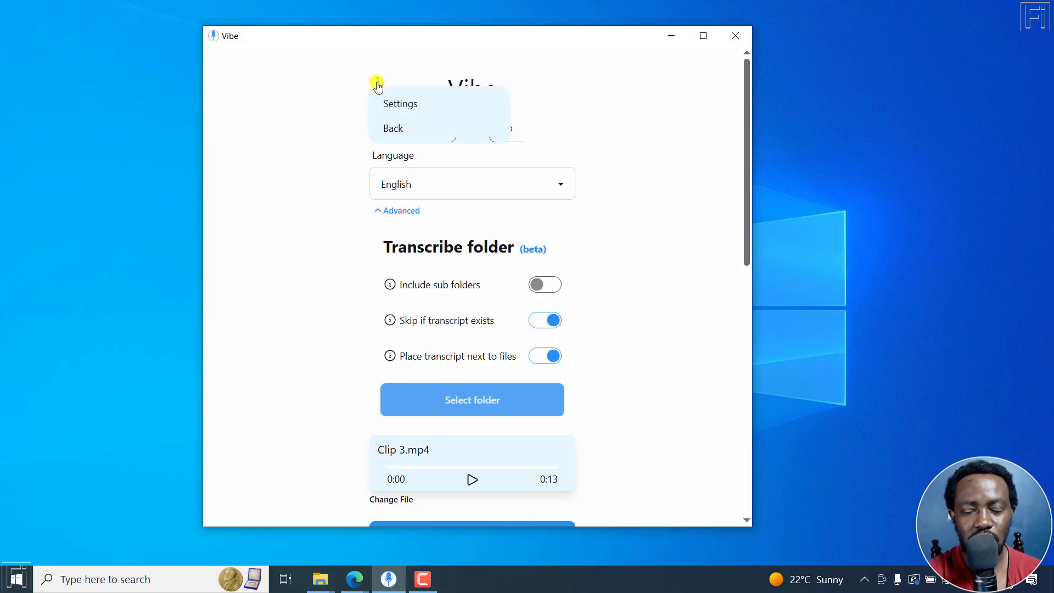
click(389, 103)
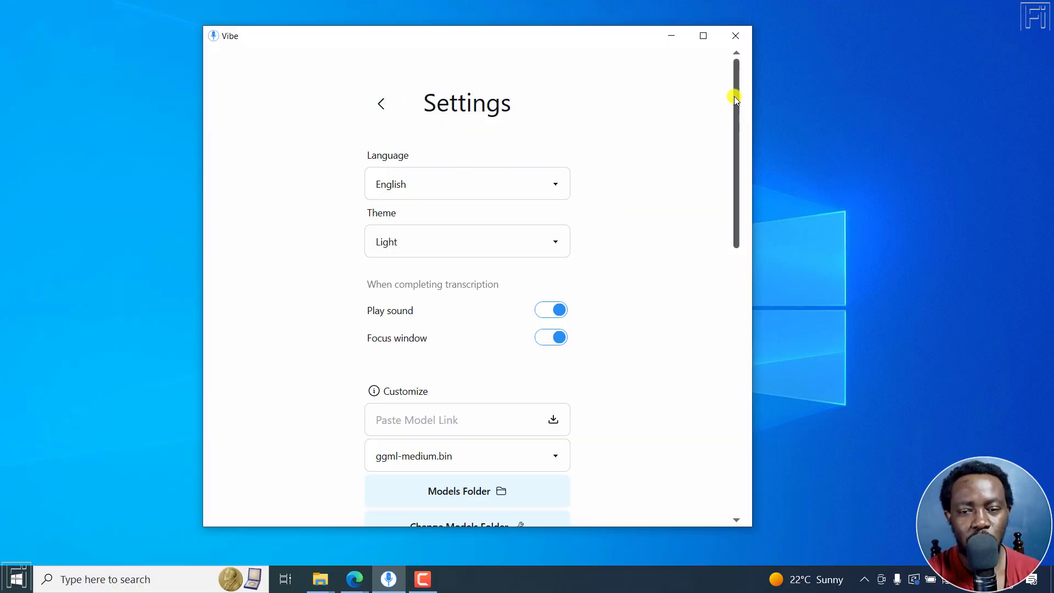
drag(734, 97, 742, 189)
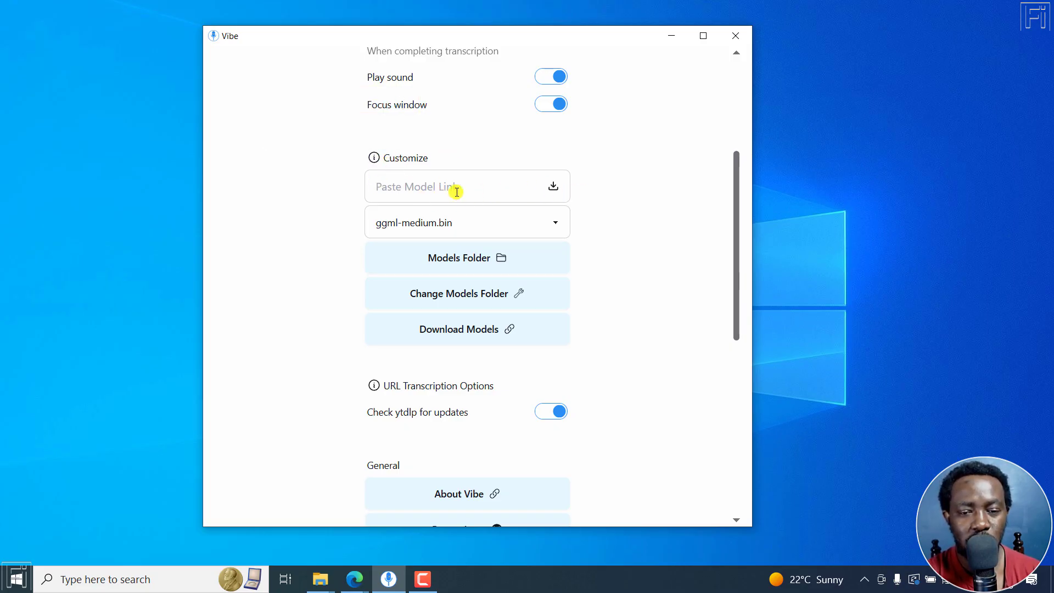
click(555, 224)
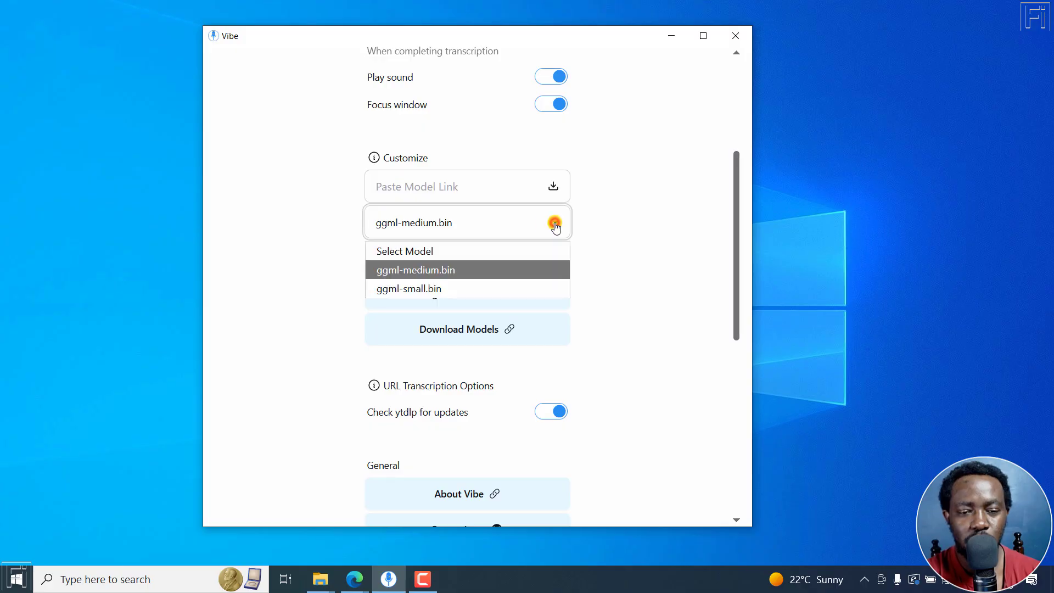
click(649, 273)
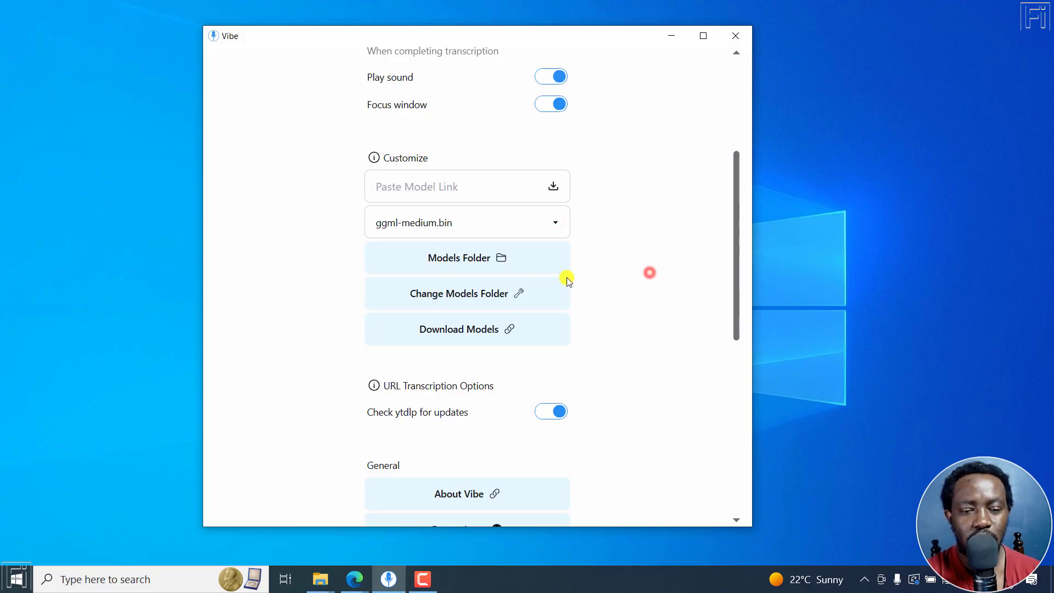
Open Vibe's models folder, inspect the sizes of ggml-small.bin and ggml-medium.bin, and close the folder
click(449, 261)
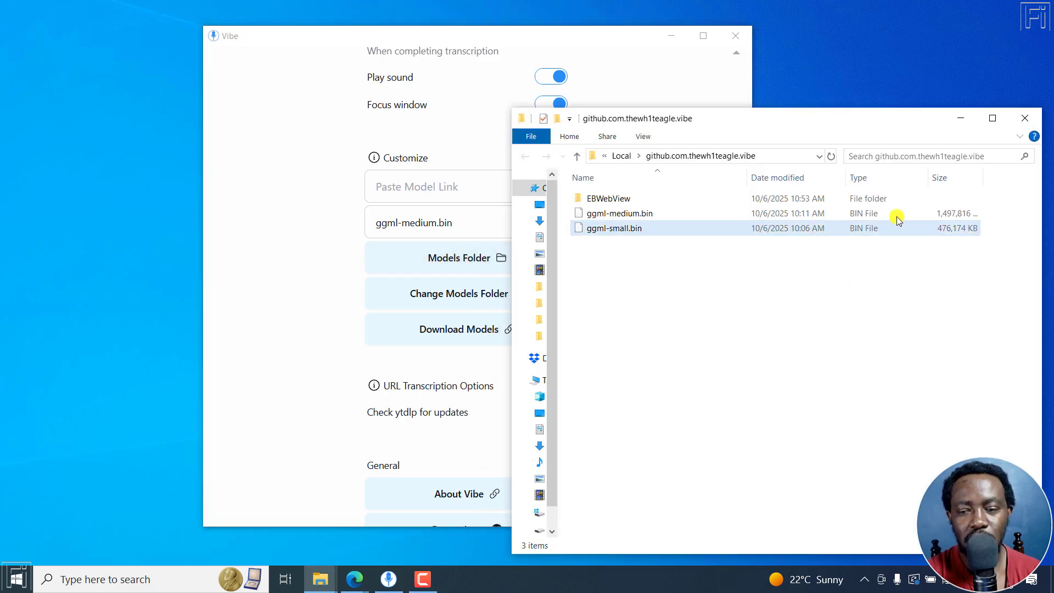
click(708, 230)
click(621, 229)
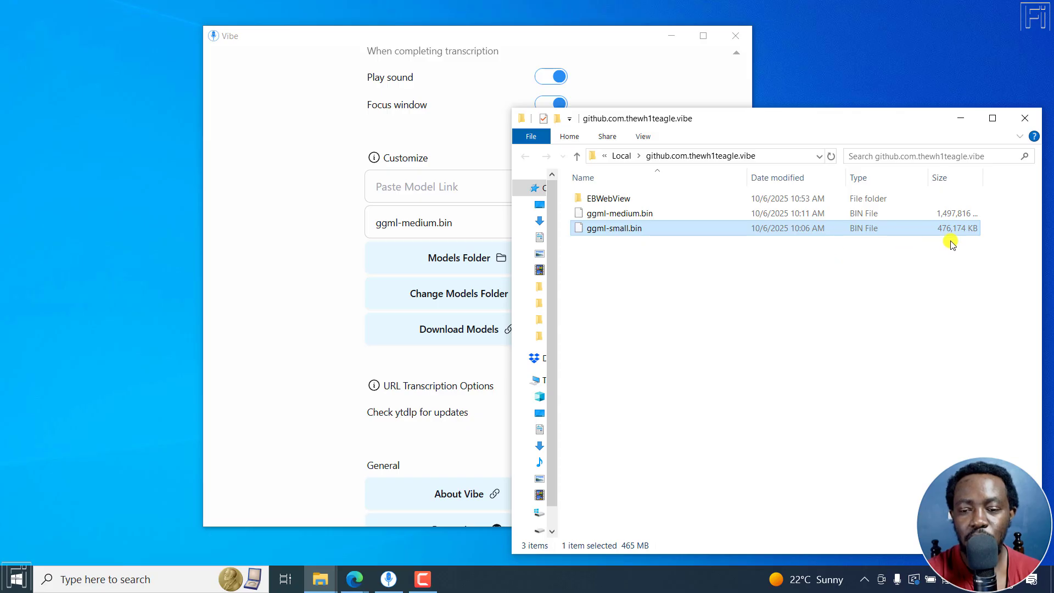
click(921, 215)
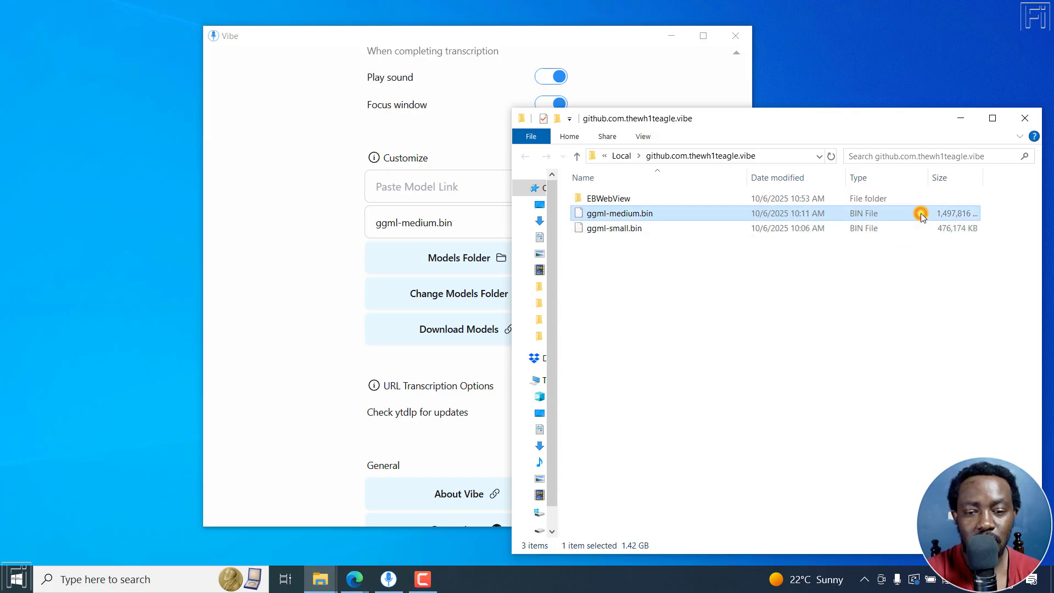
click(1023, 122)
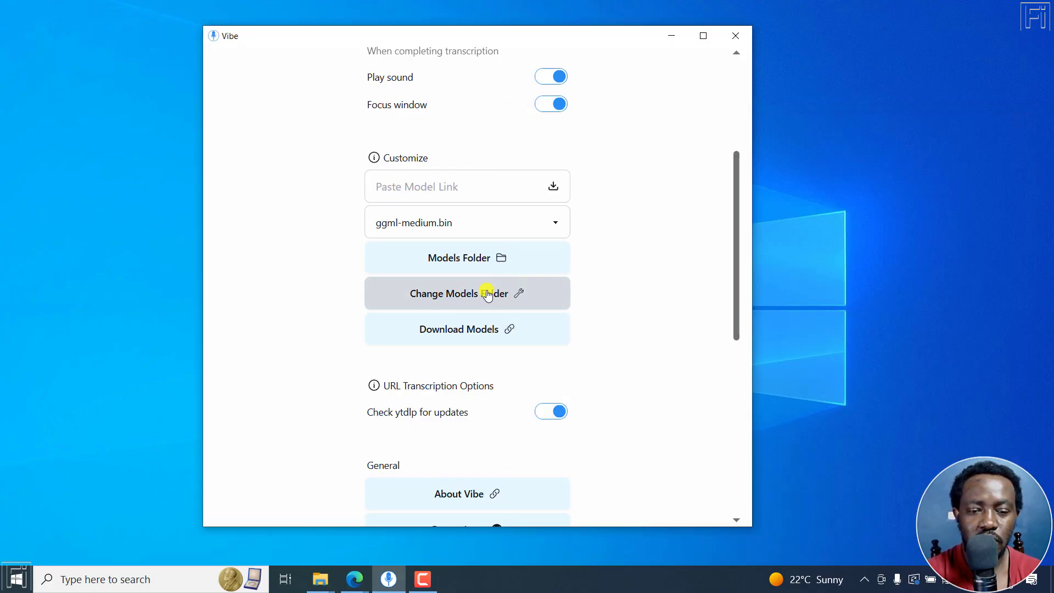
Open Vibe's model download page in the browser and copy the Tiny Model's direct download link
click(432, 332)
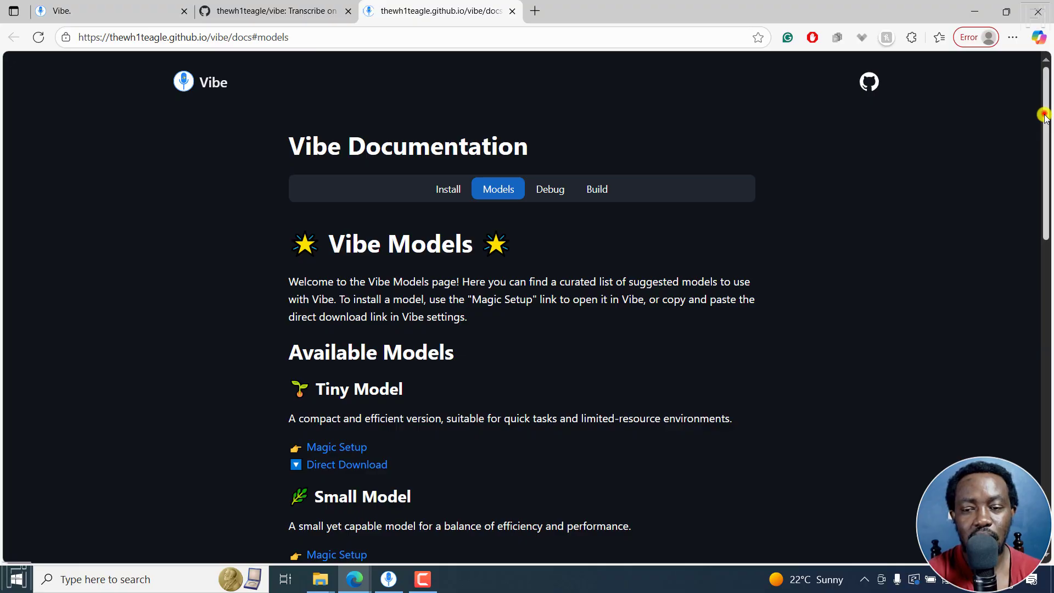
drag(1045, 118, 1012, 186)
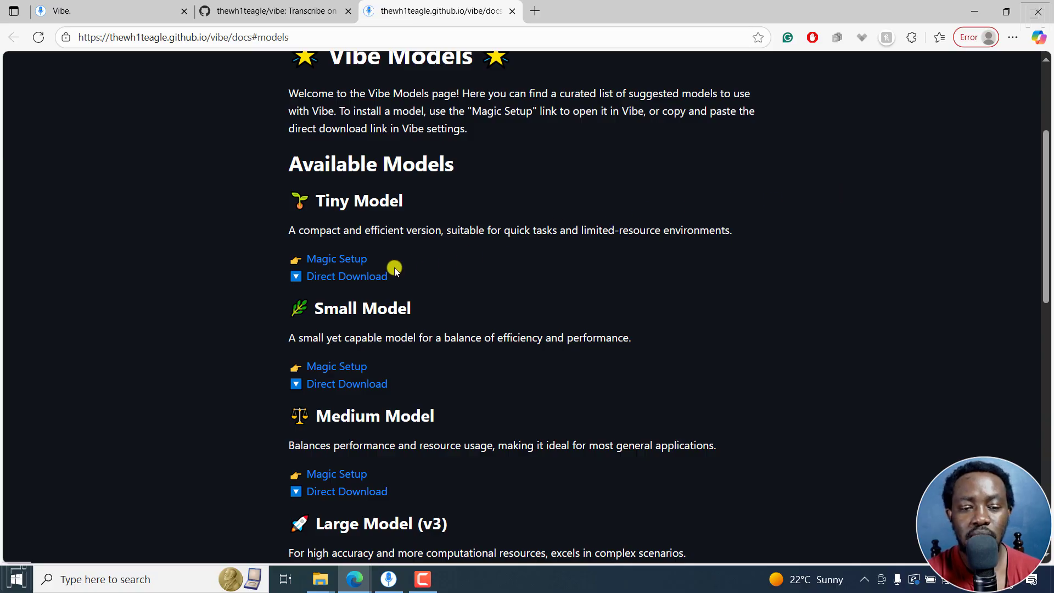
right_click(340, 275)
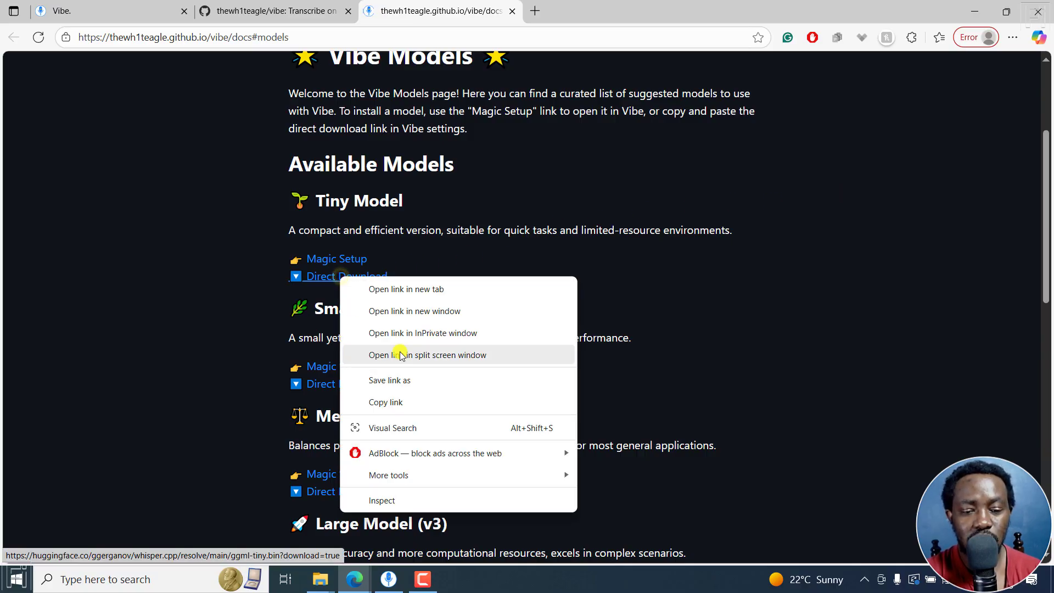
click(398, 405)
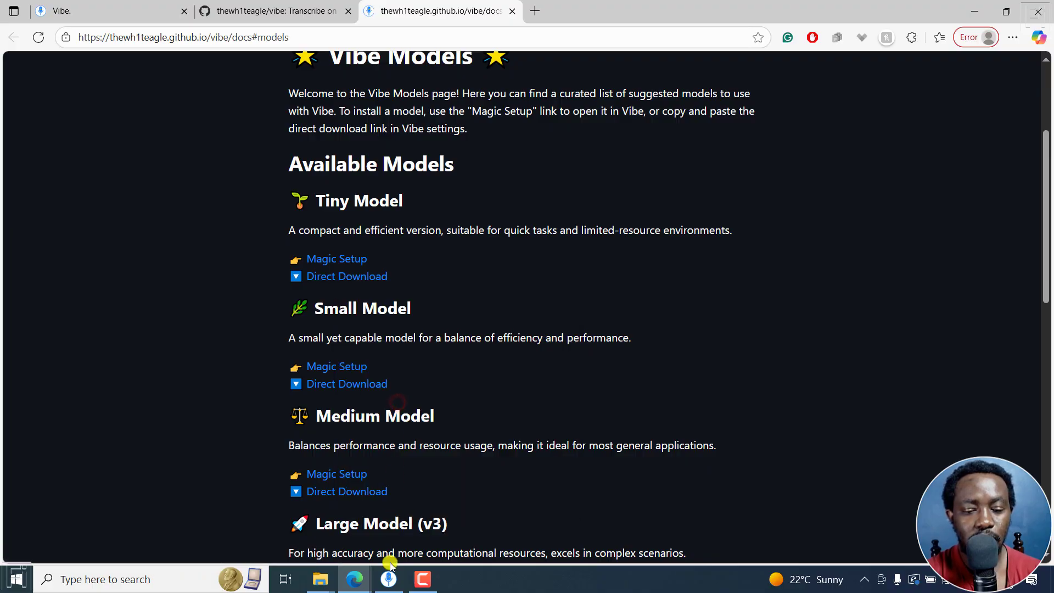
Switch to Vibe, paste the copied ggml-tiny.bin link as the model link and download the model
click(389, 586)
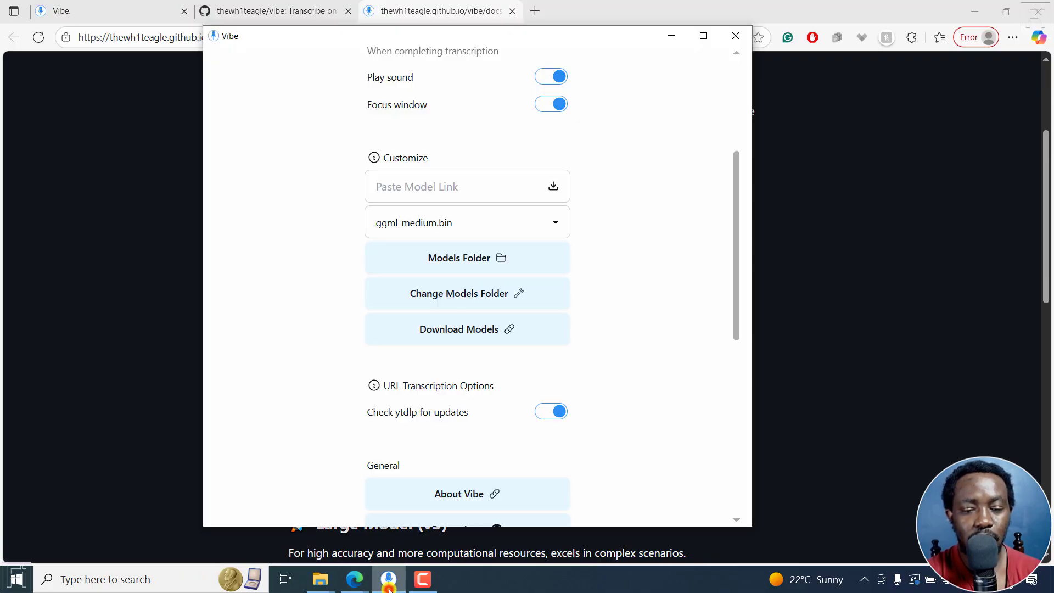
click(408, 190)
right_click(408, 189)
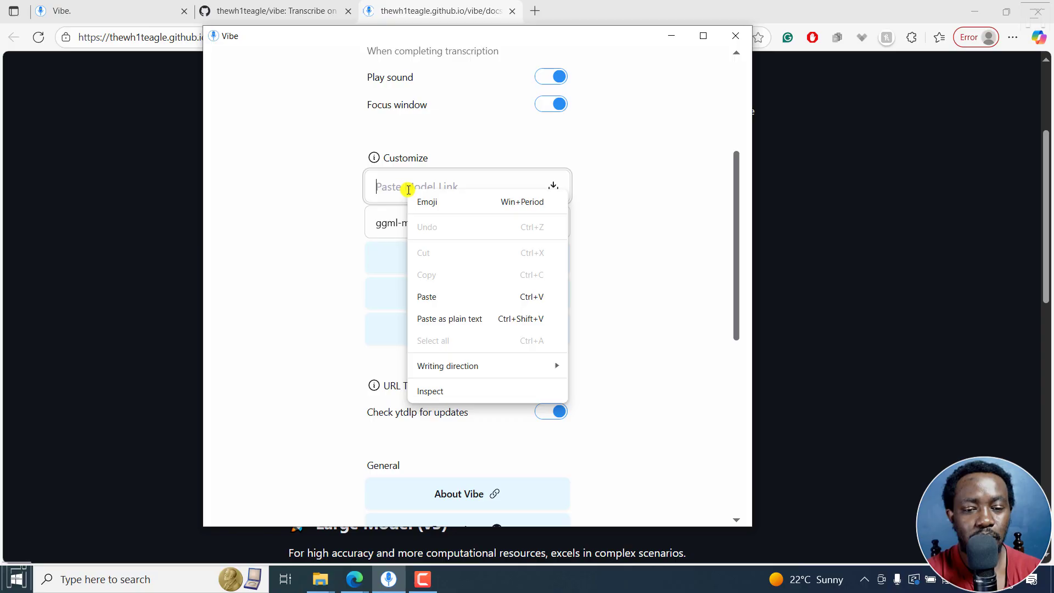
click(437, 296)
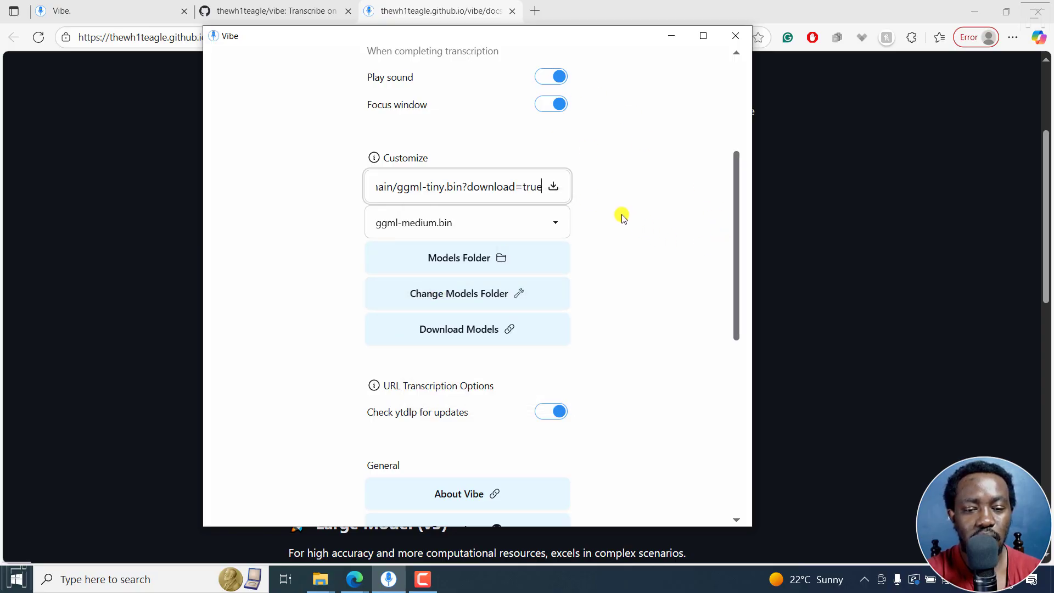
click(553, 188)
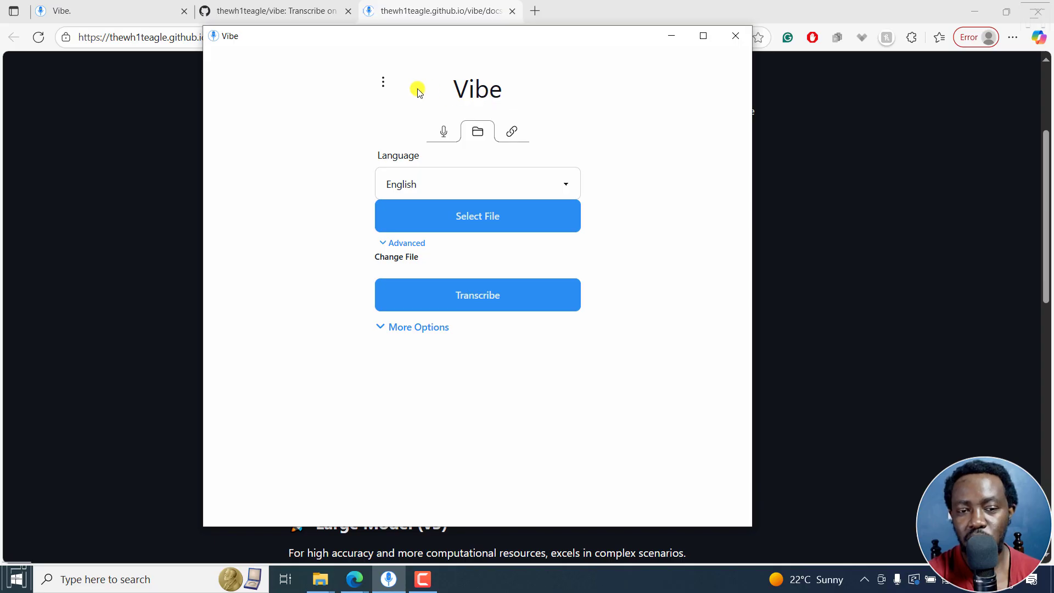
Reopen Vibe's settings and check the model choices for the downloaded ggml-tiny.bin
click(383, 83)
click(390, 100)
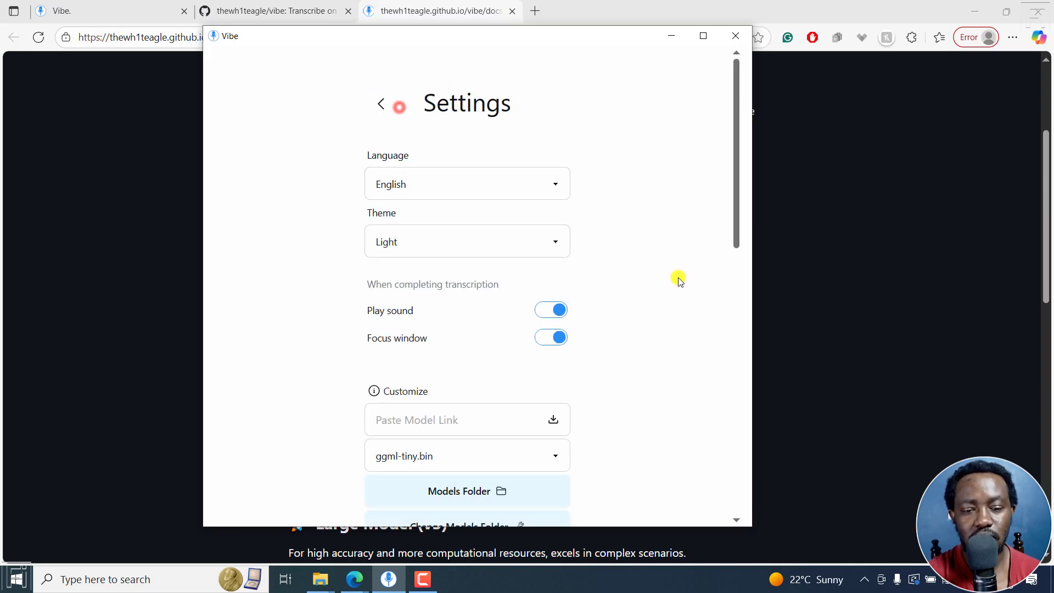
drag(734, 173, 735, 261)
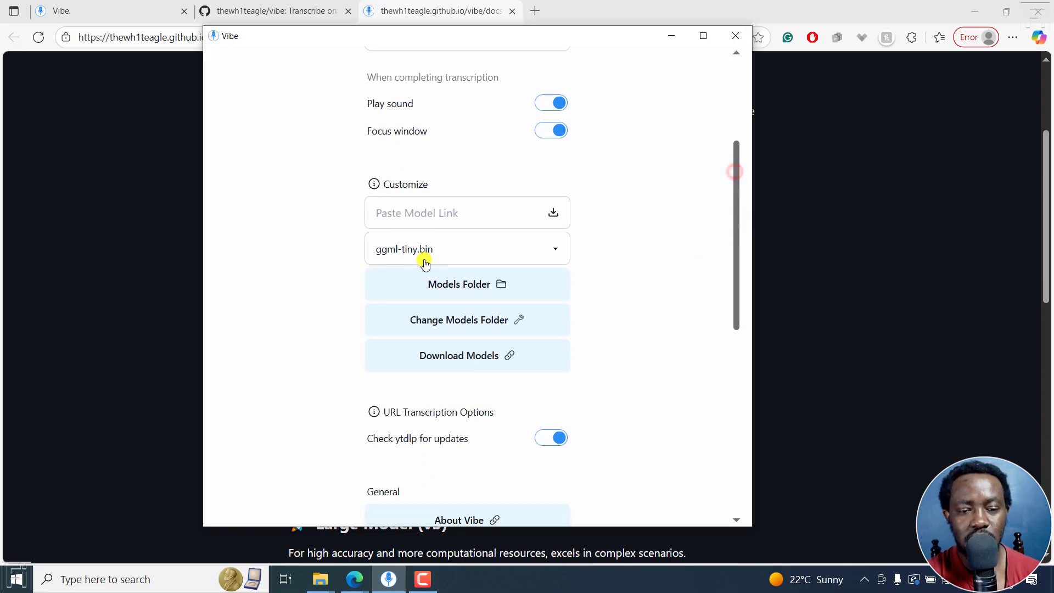
click(553, 253)
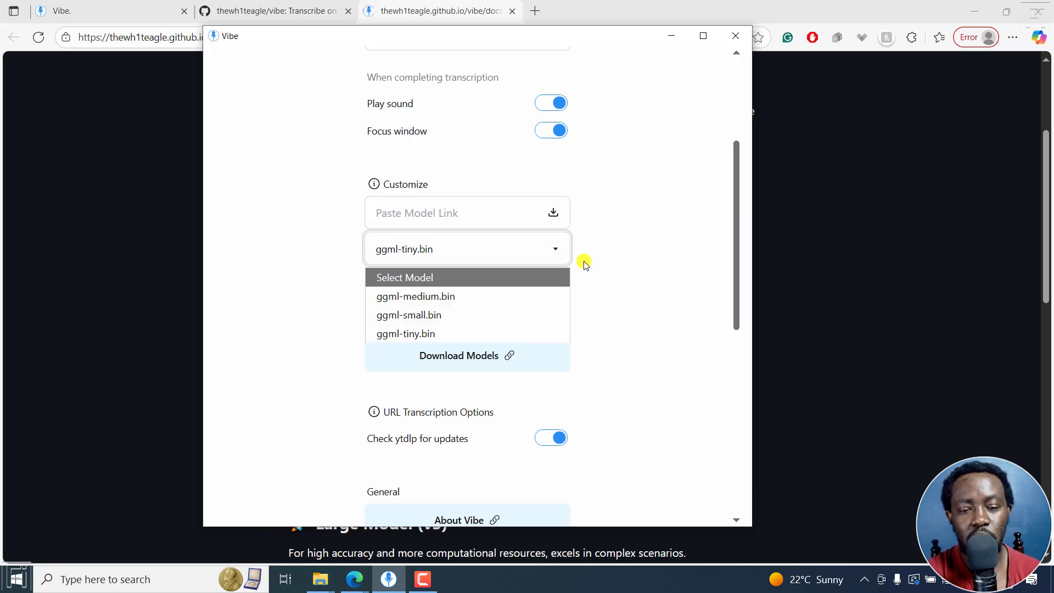
click(671, 252)
Return to the Vibe documentation in the browser and review the available models, including the Large Model (v3) description
click(1043, 183)
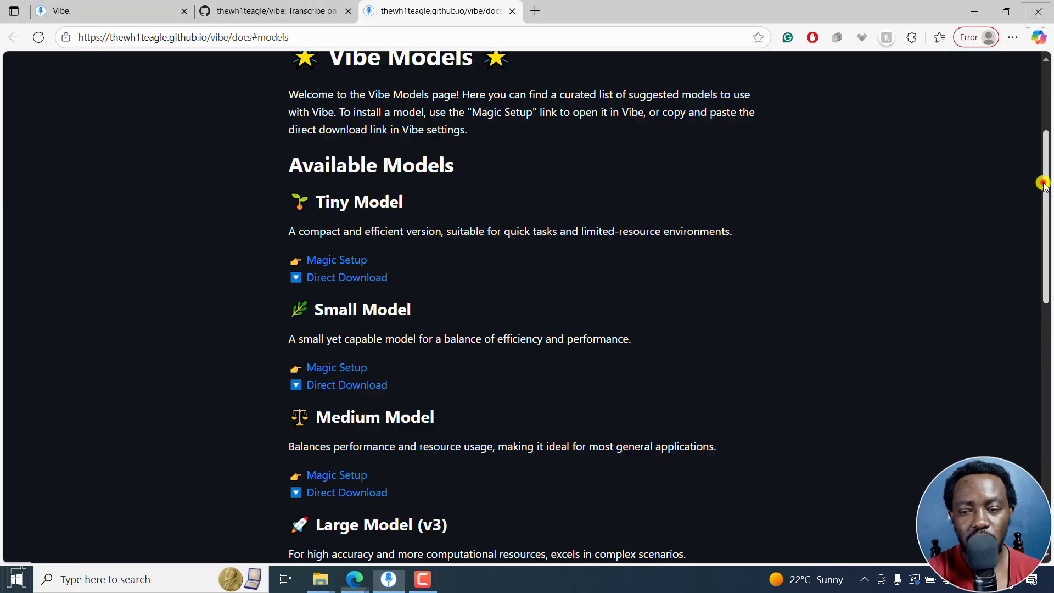
scroll(1043, 168, down, 3)
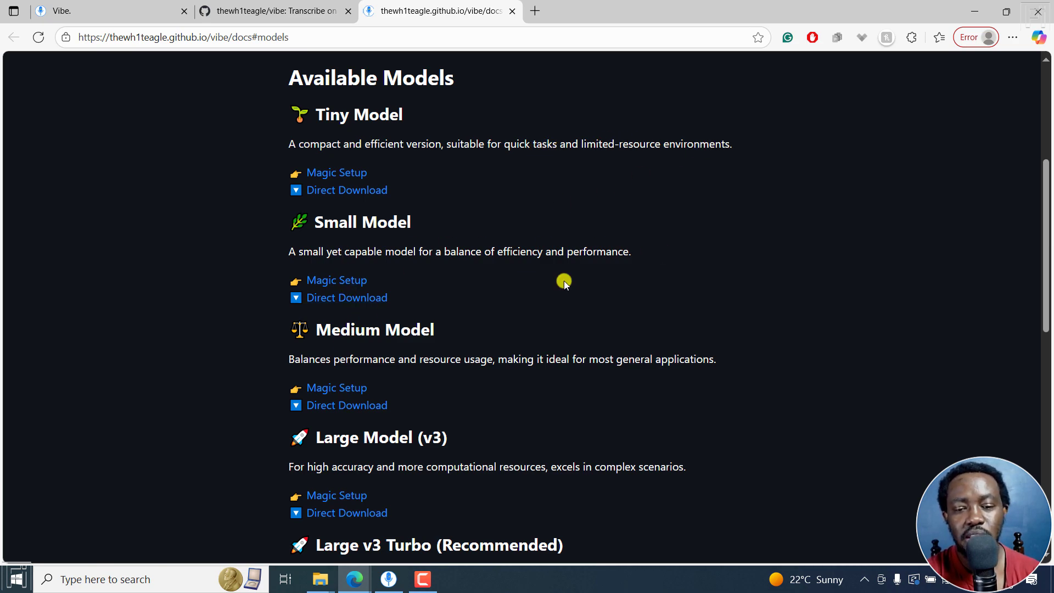
drag(1046, 240, 1048, 328)
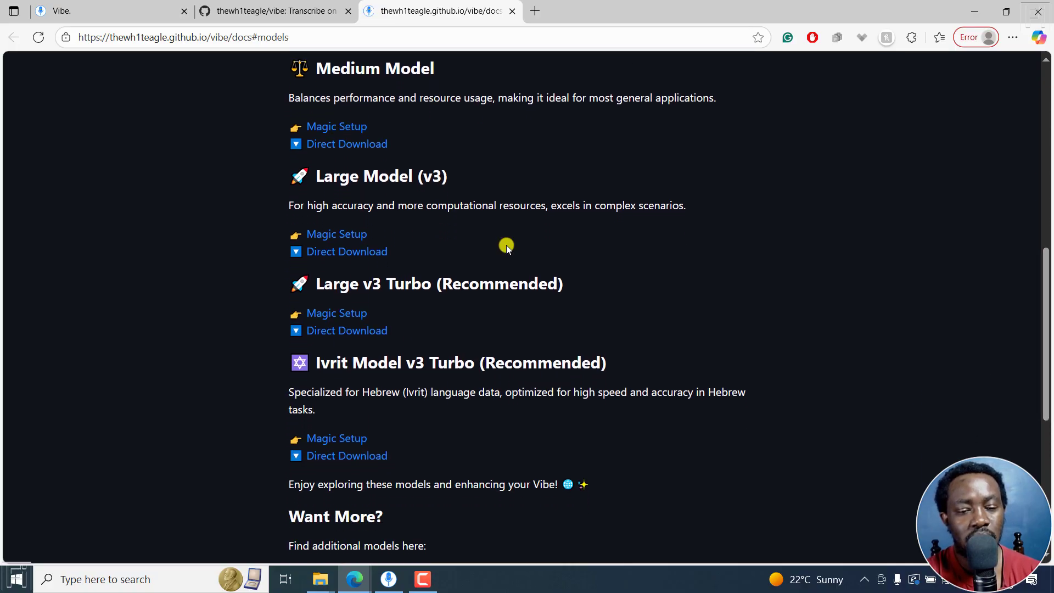
drag(333, 205, 687, 206)
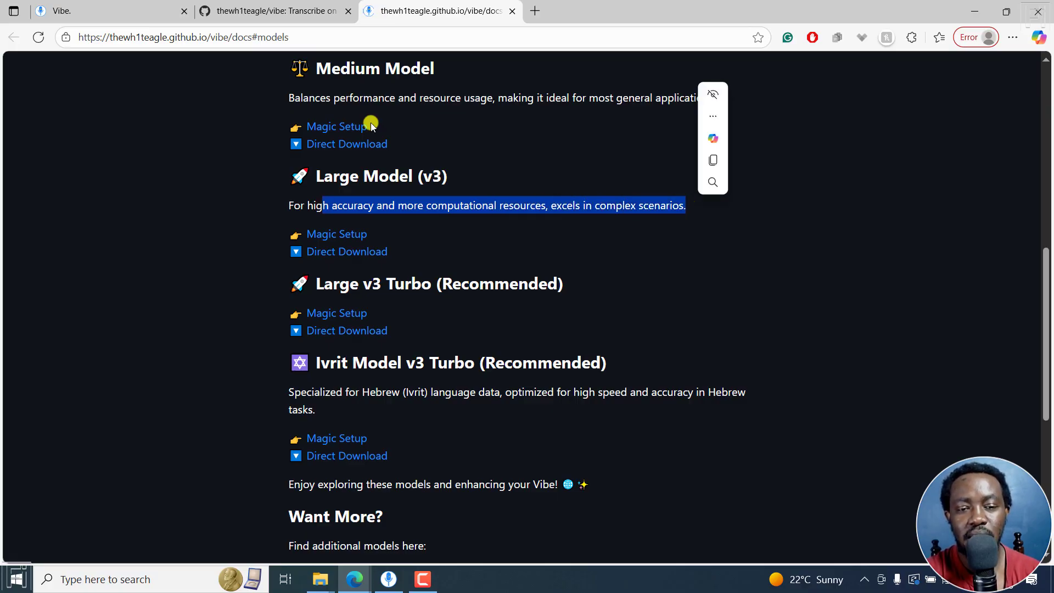
click(578, 198)
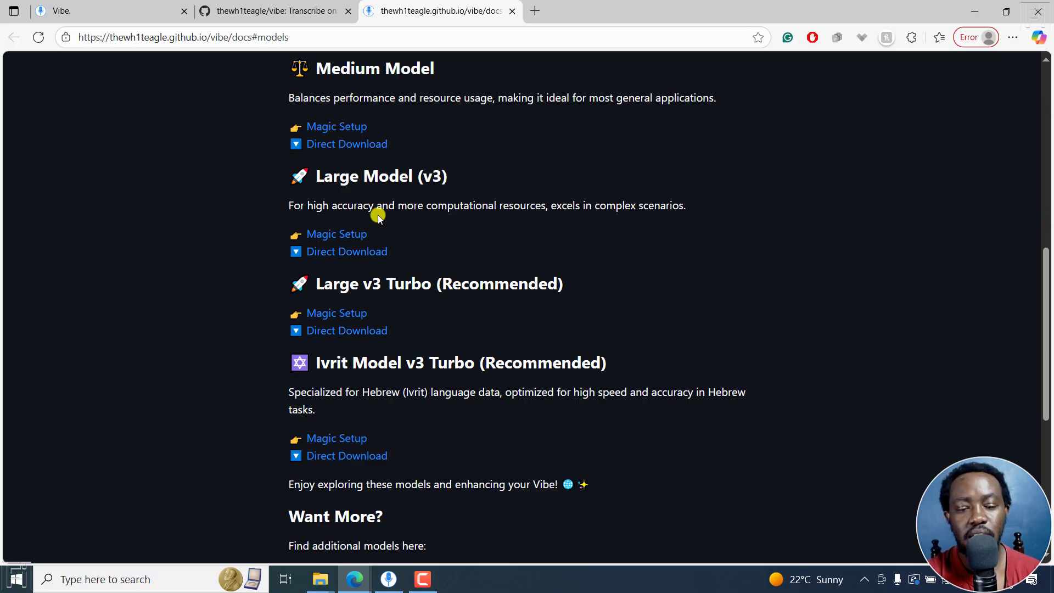
drag(1042, 324, 1044, 409)
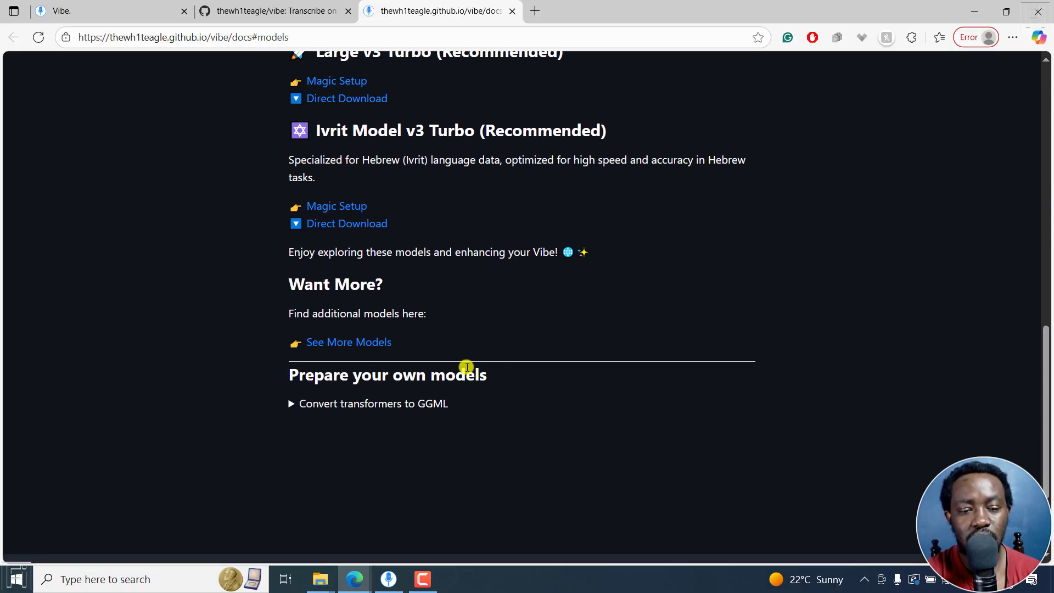
Browse the additional whisper.cpp model files on Hugging Face and return to Vibe's settings with the browser minimized
click(341, 344)
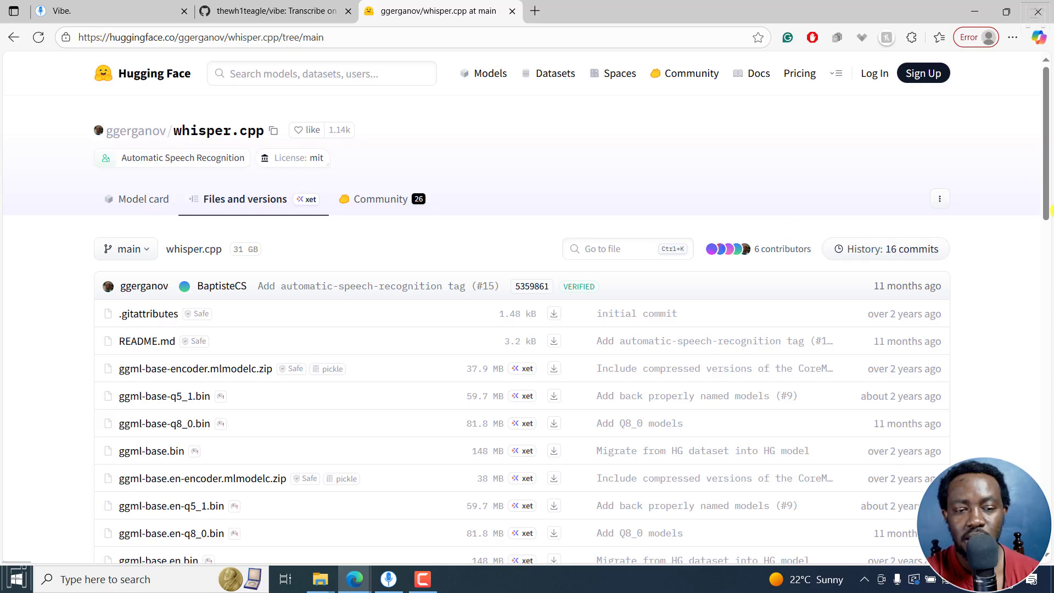
drag(1048, 124, 1046, 180)
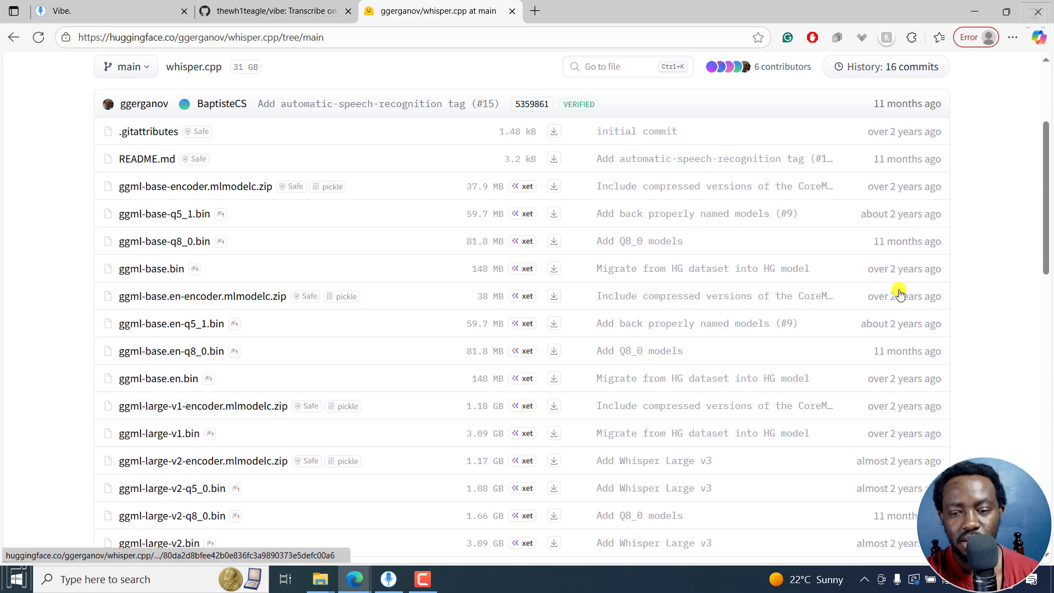
drag(1049, 213, 1047, 314)
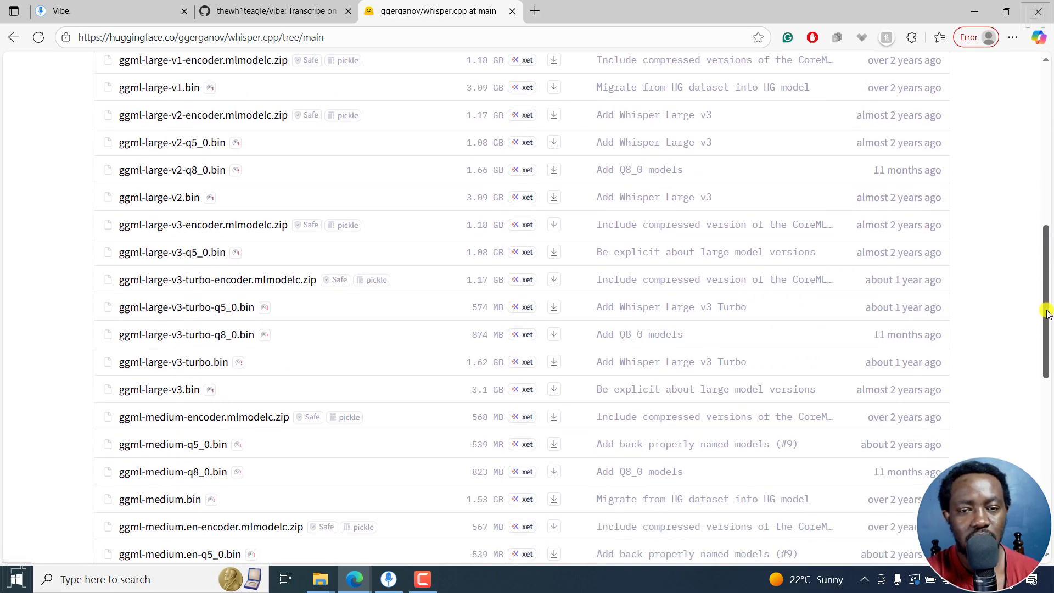
click(974, 9)
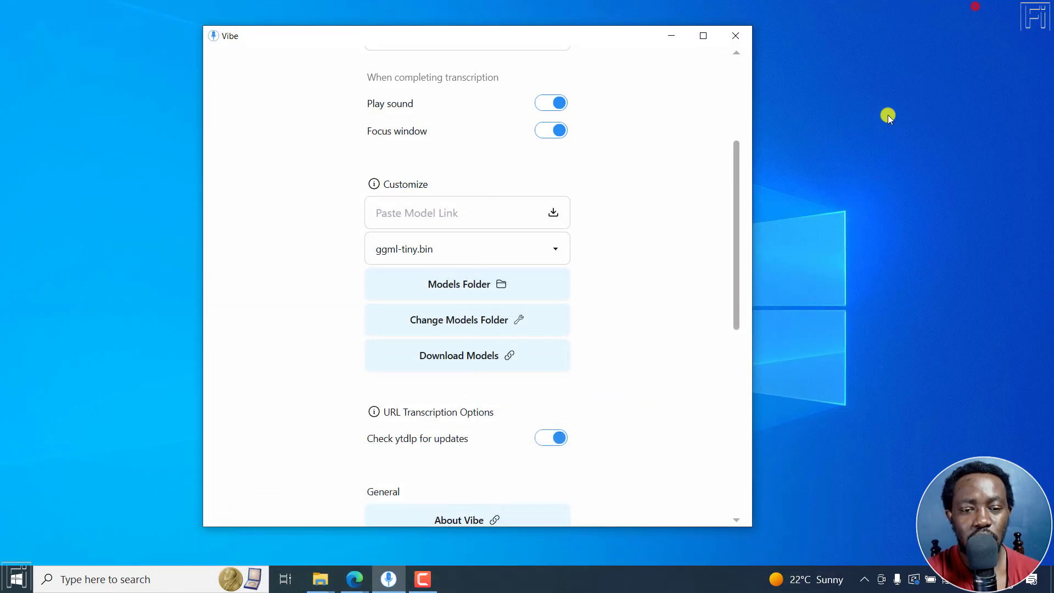
drag(735, 195, 736, 168)
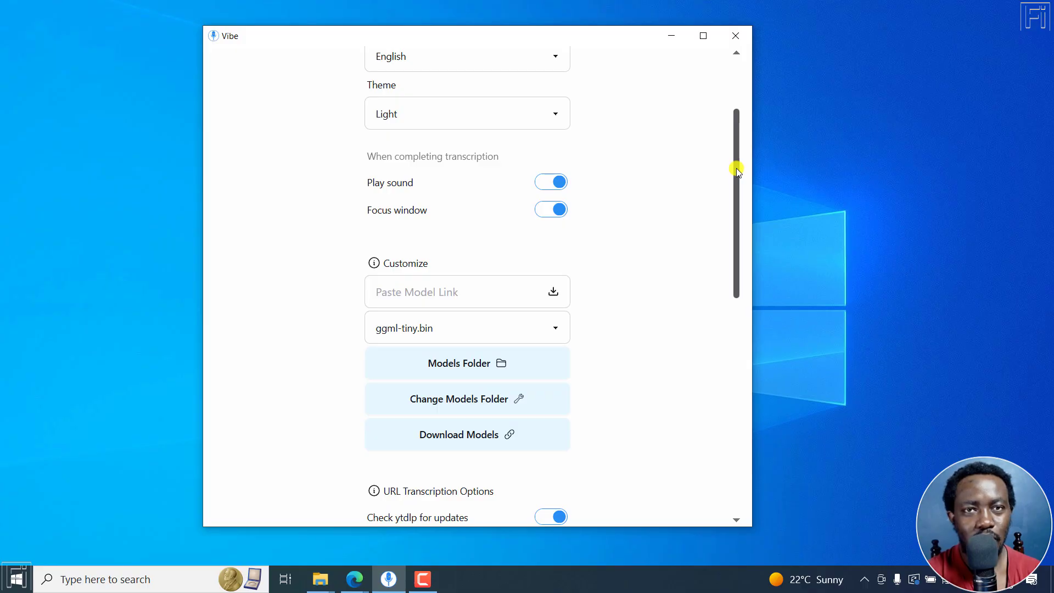